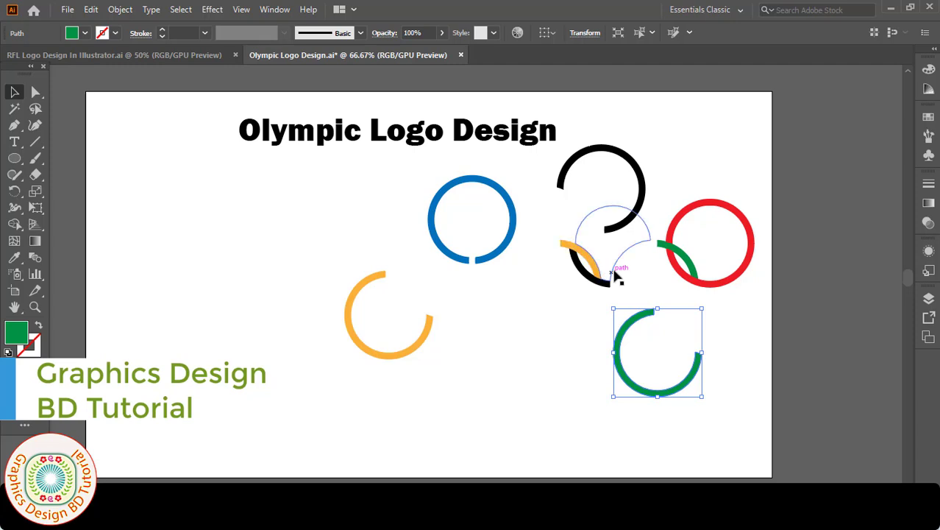
Step: Move loose segments of the reference Olympic logo, including the red ring and green arc, apart from the other rings
{"action": "left_click_drag", "start_coordinate": [622, 269], "coordinate": [522, 364]}
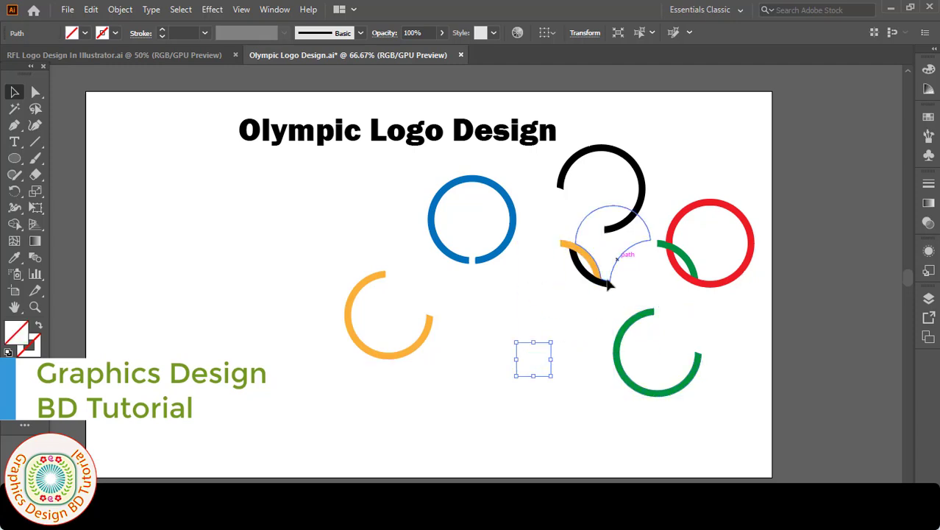
{"action": "left_click_drag", "start_coordinate": [618, 266], "coordinate": [562, 344]}
{"action": "mouse_move", "coordinate": [739, 217]}
{"action": "left_mouse_down"}
{"action": "mouse_move", "coordinate": [712, 294]}
{"action": "mouse_move", "coordinate": [744, 224]}
{"action": "left_mouse_up"}
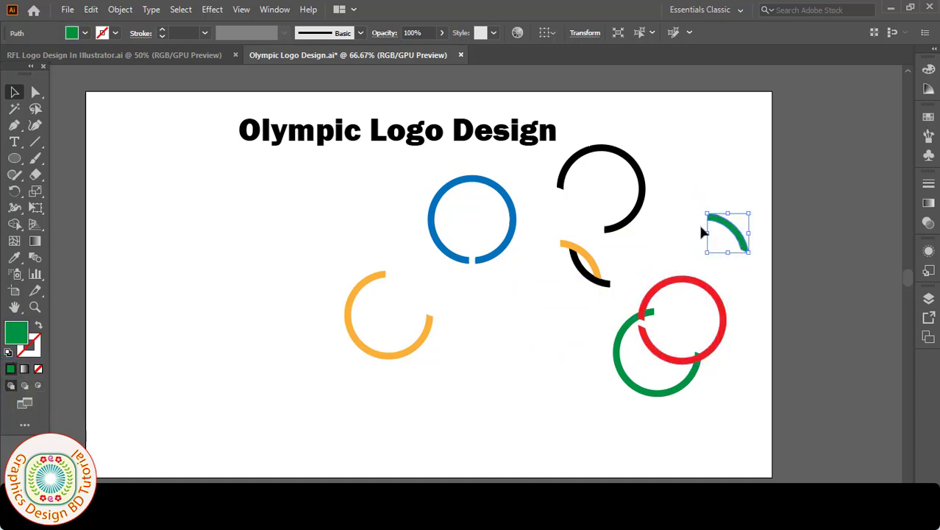
{"action": "left_click_drag", "start_coordinate": [675, 235], "coordinate": [752, 322]}
Step: Undo the segment moves until the reference five-ring logo is reassembled, and deselect it
{"action": "key", "text": "ctrl+z"}
{"action": "key", "text": "ctrl+z"}
{"action": "key", "text": "ctrl+z"}
{"action": "key", "text": "ctrl+z"}
{"action": "key", "text": "ctrl+z"}
{"action": "key", "text": "ctrl+z"}
{"action": "key", "text": "ctrl+z"}
{"action": "key", "text": "ctrl+z"}
{"action": "key", "text": "ctrl+z"}
{"action": "key", "text": "ctrl+z"}
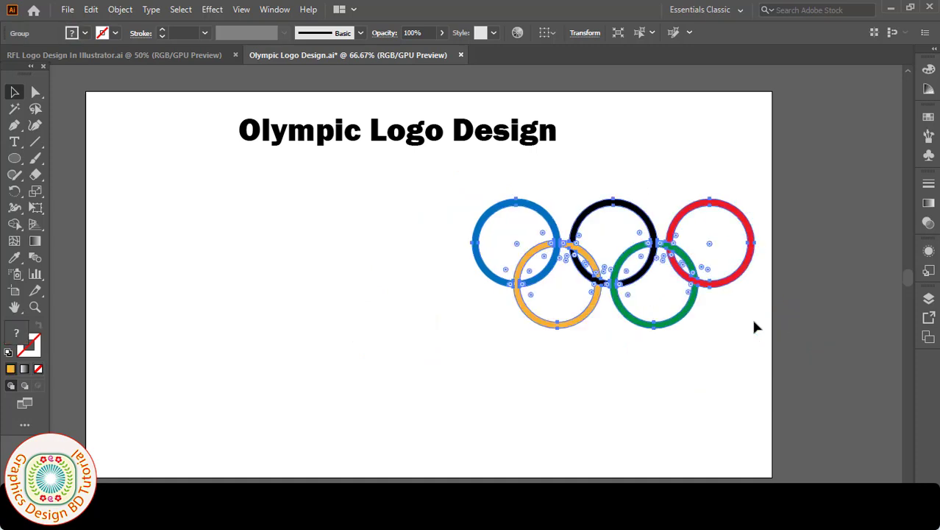
{"action": "key", "text": "ctrl+z"}
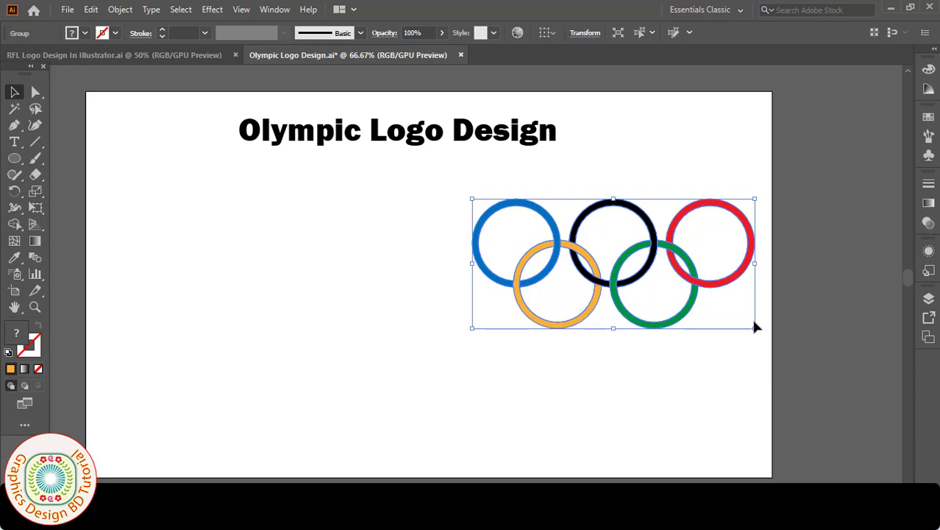
{"action": "left_click", "coordinate": [691, 409]}
{"action": "left_click", "coordinate": [678, 324]}
{"action": "left_click", "coordinate": [330, 343]}
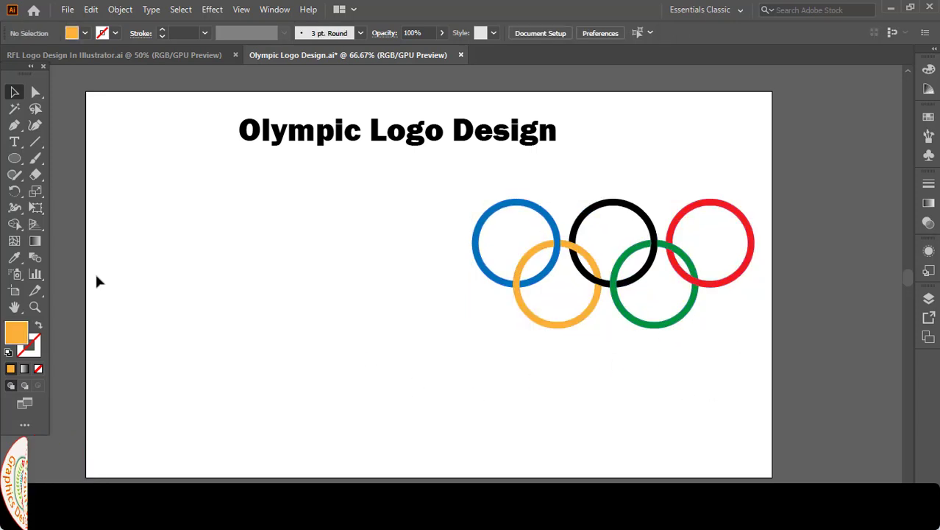
Step: Draw a circle about 175 px in diameter with no fill in the empty area beside the reference logo
{"action": "left_click", "coordinate": [32, 344]}
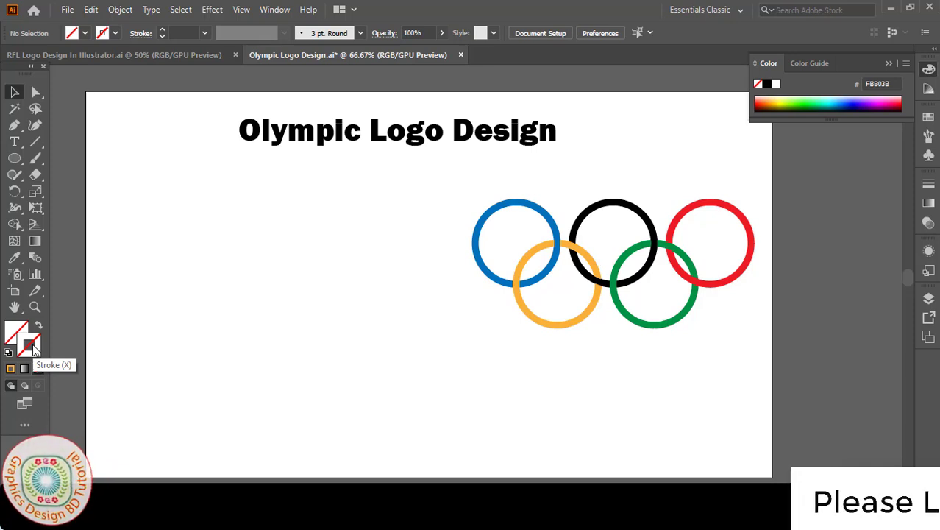
{"action": "left_click", "coordinate": [14, 158]}
{"action": "left_click", "coordinate": [14, 160]}
{"action": "left_click", "coordinate": [42, 189]}
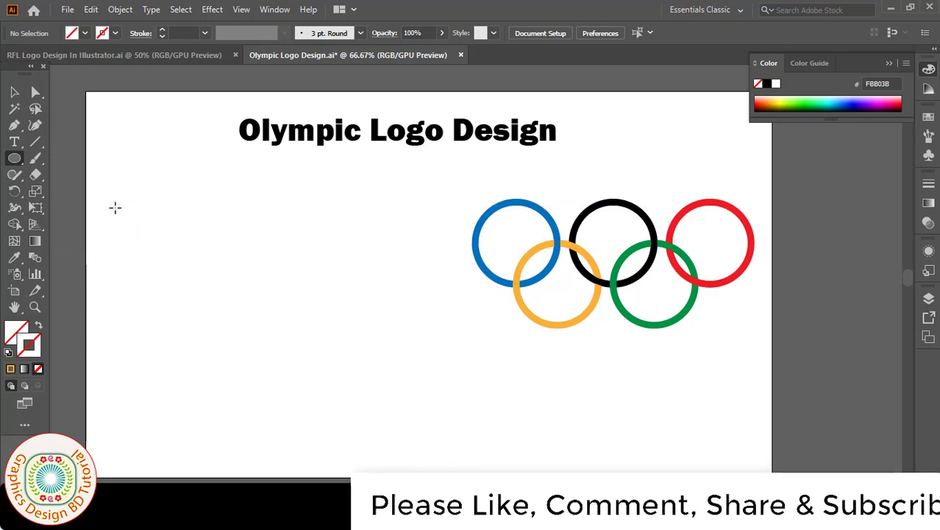
{"action": "left_click_drag", "start_coordinate": [113, 212], "coordinate": [184, 305]}
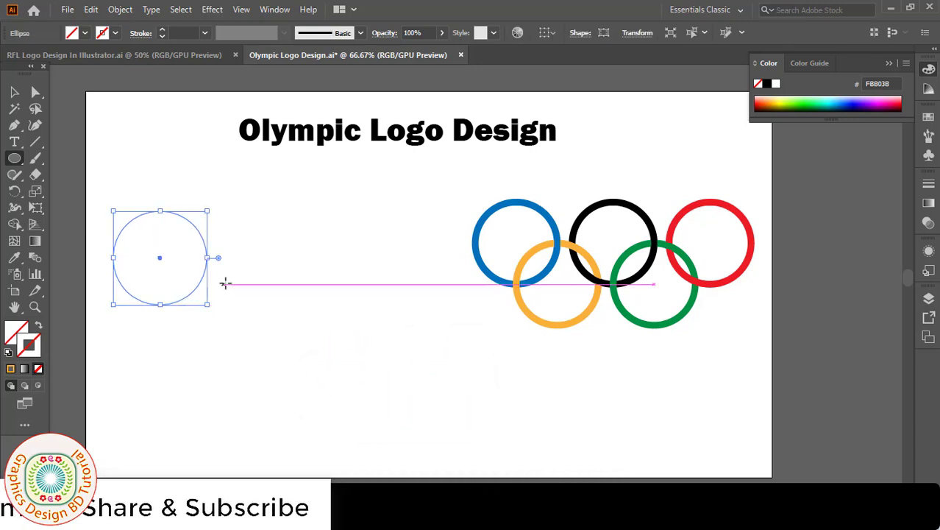
Step: Give the new circle a blue 0071BC stroke with a weight of 12 pt
{"action": "left_click", "coordinate": [115, 33]}
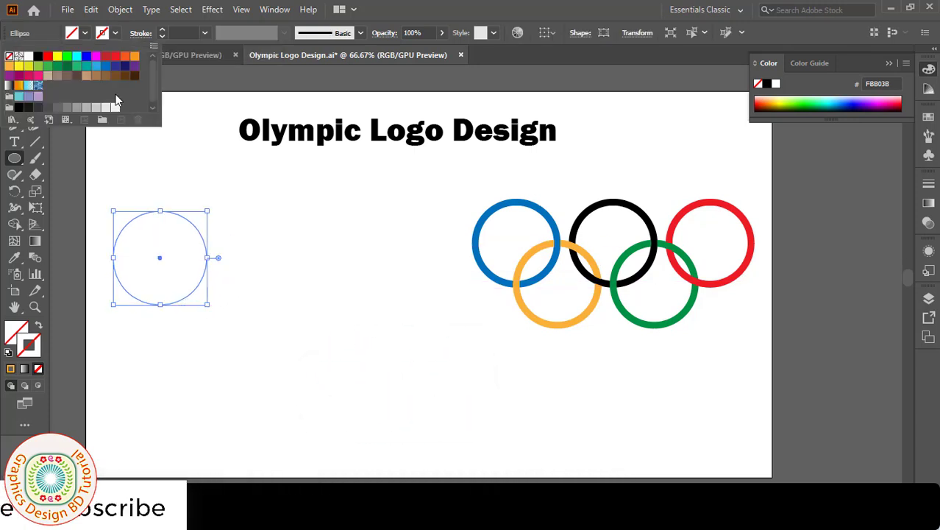
{"action": "left_click", "coordinate": [105, 67]}
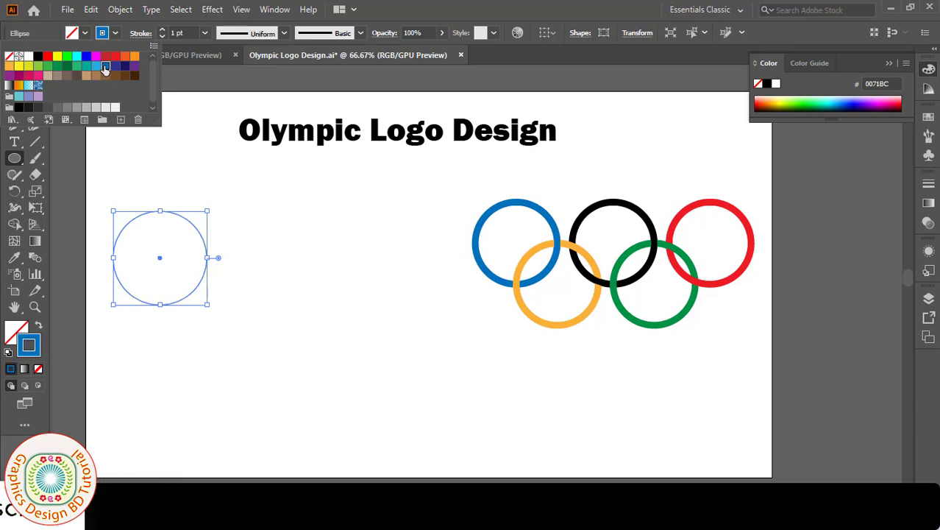
{"action": "left_click", "coordinate": [163, 31]}
{"action": "left_click", "coordinate": [162, 31]}
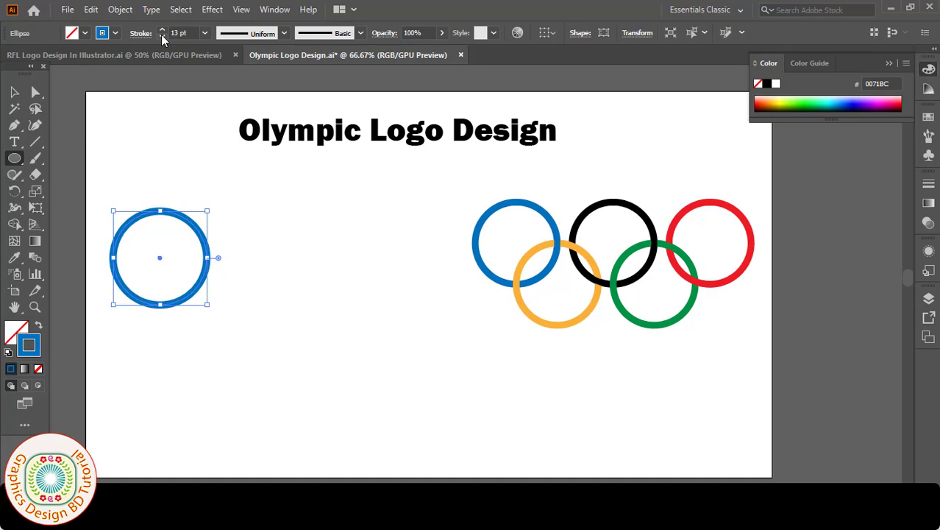
{"action": "left_click", "coordinate": [161, 35]}
Step: Duplicate the blue circle horizontally by about 200 px and repeat the copy to form a row of three rings
{"action": "key", "text": "v"}
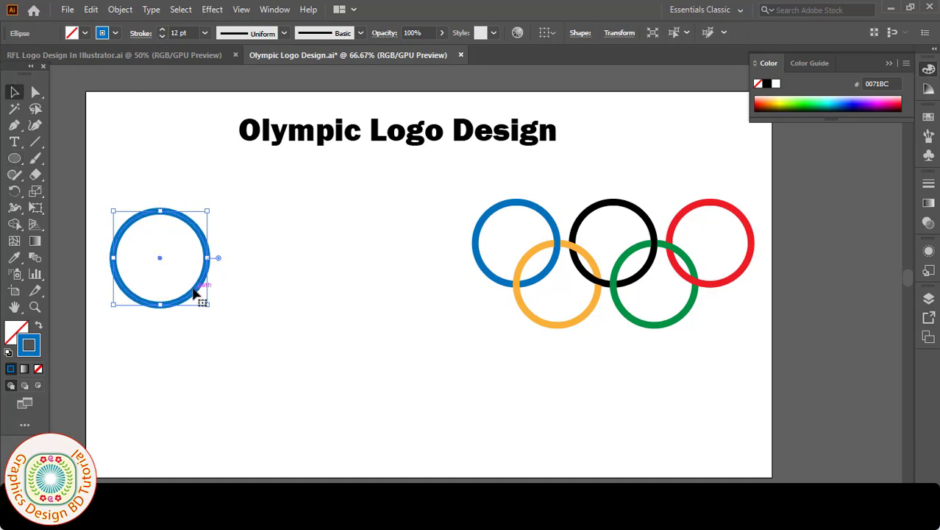
{"action": "left_click_drag", "start_coordinate": [194, 293], "coordinate": [302, 291]}
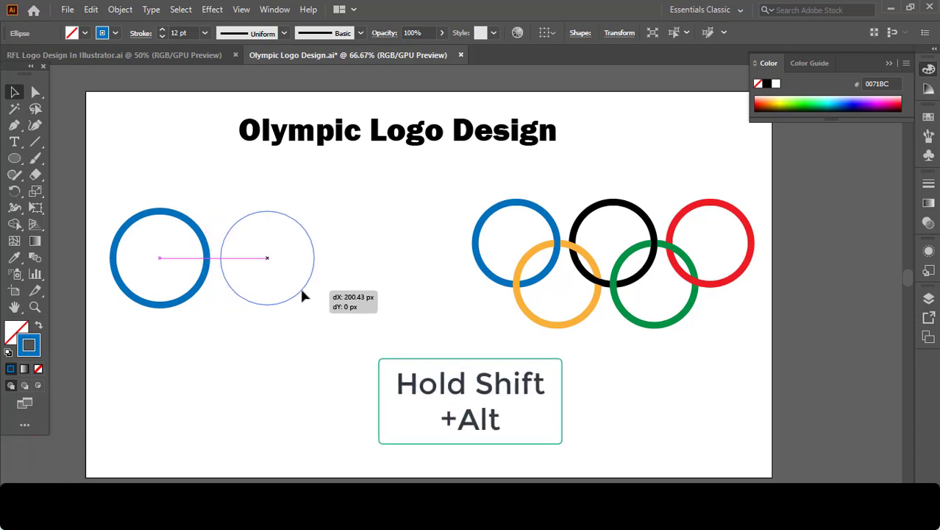
{"action": "left_click_drag", "start_coordinate": [302, 292], "coordinate": [303, 292]}
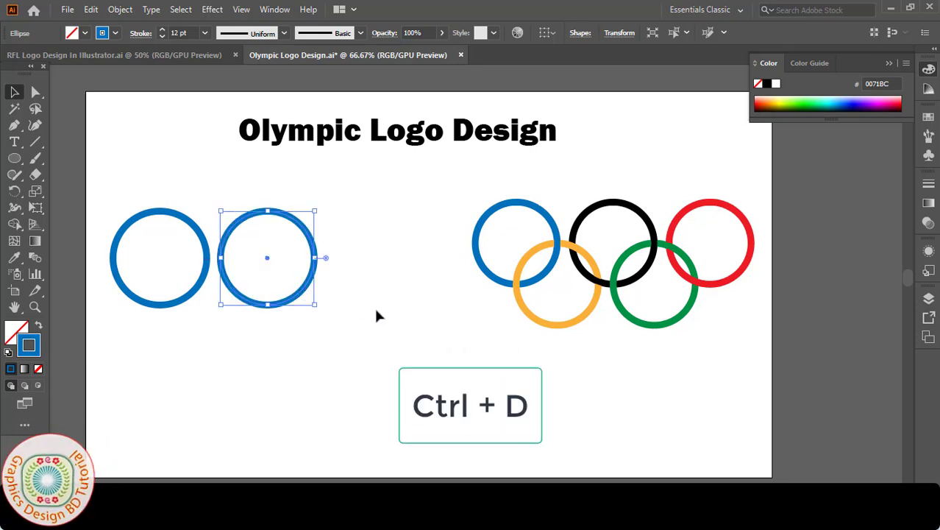
{"action": "key", "text": "ctrl"}
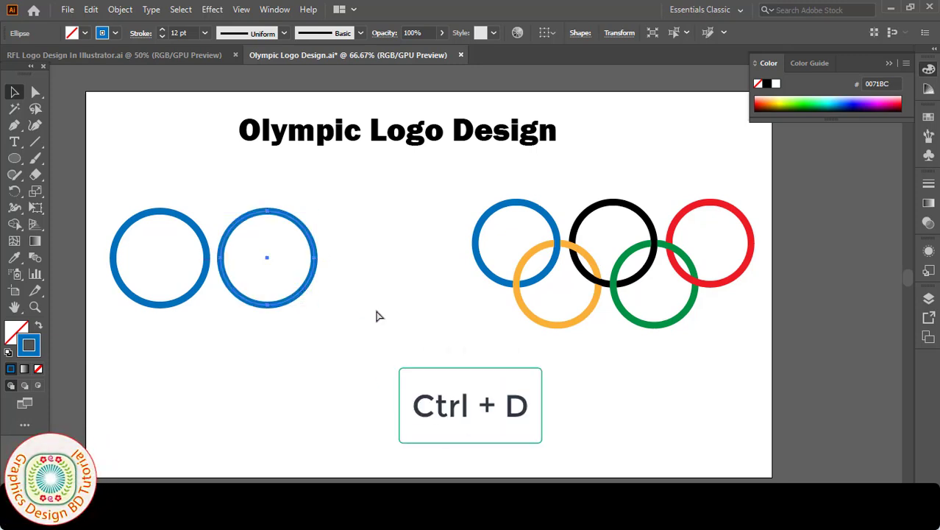
{"action": "key", "text": "ctrl+d"}
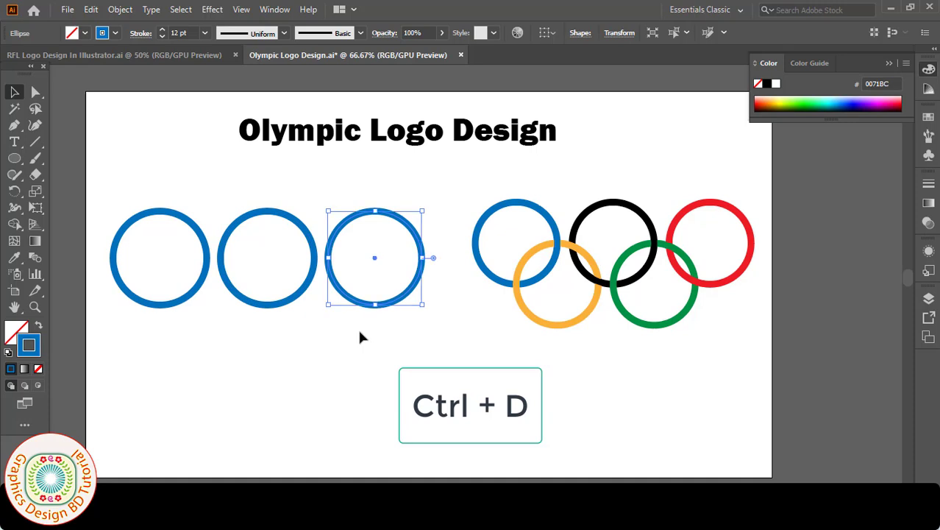
{"action": "left_click", "coordinate": [339, 363]}
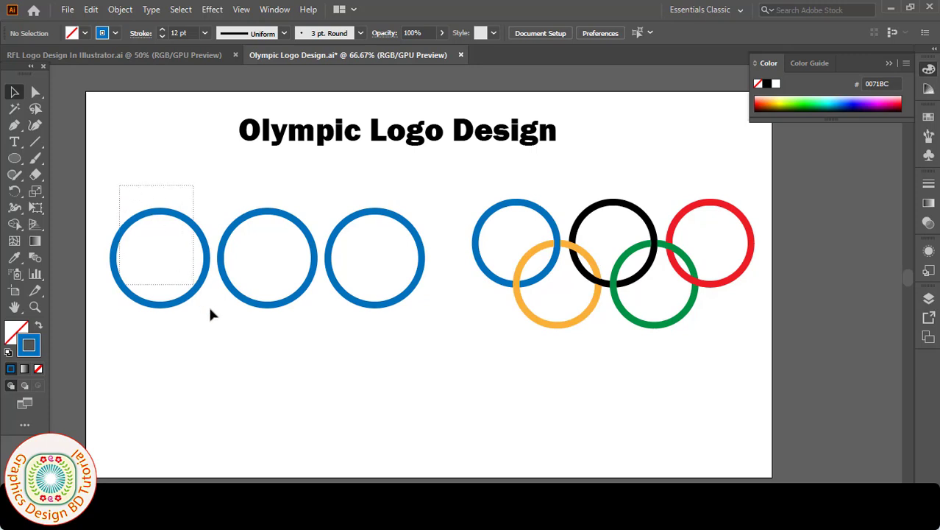
Step: Copy the first two rings diagonally down so the copies overlap the upper row as a two-ring lower row
{"action": "left_click_drag", "start_coordinate": [258, 351], "coordinate": [259, 355]}
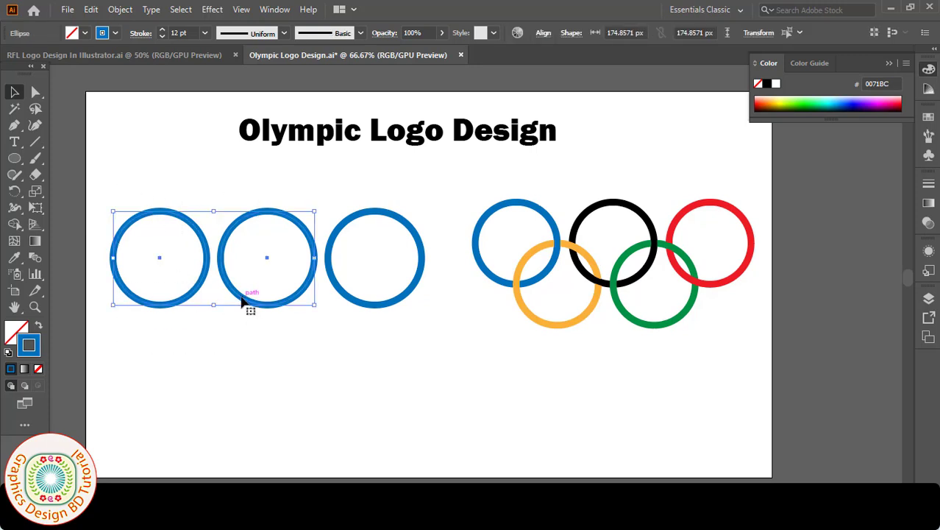
{"action": "left_click_drag", "start_coordinate": [242, 301], "coordinate": [283, 352]}
{"action": "left_click", "coordinate": [205, 175]}
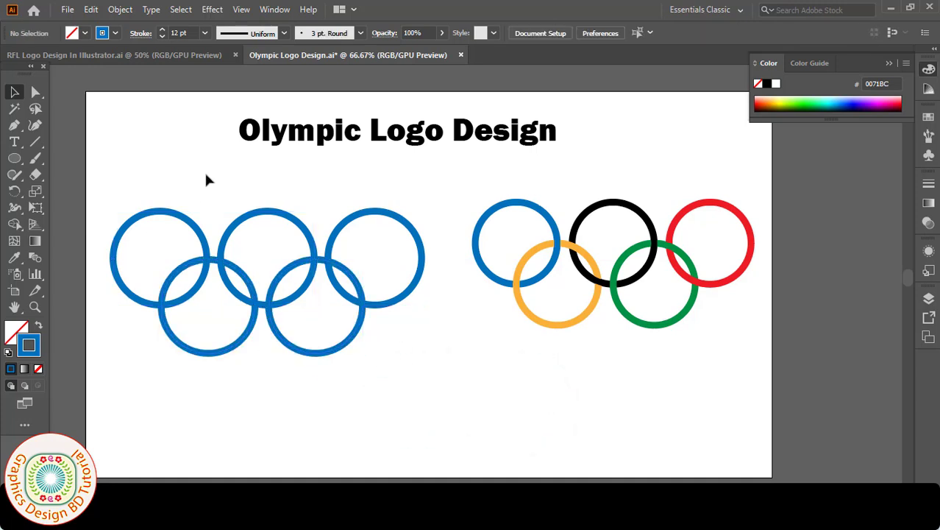
Step: Change the stroke of the middle ring in the new upper row to black and deselect it
{"action": "left_click", "coordinate": [245, 227]}
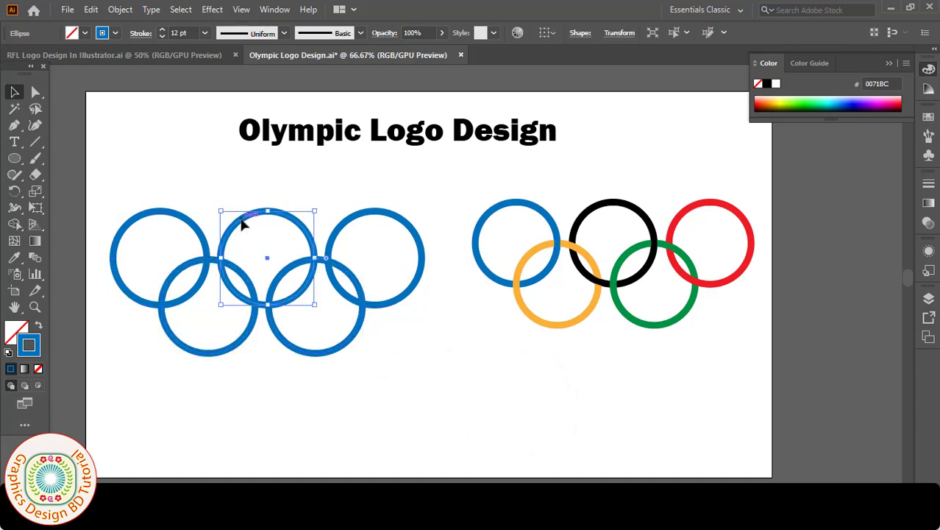
{"action": "left_click", "coordinate": [116, 33]}
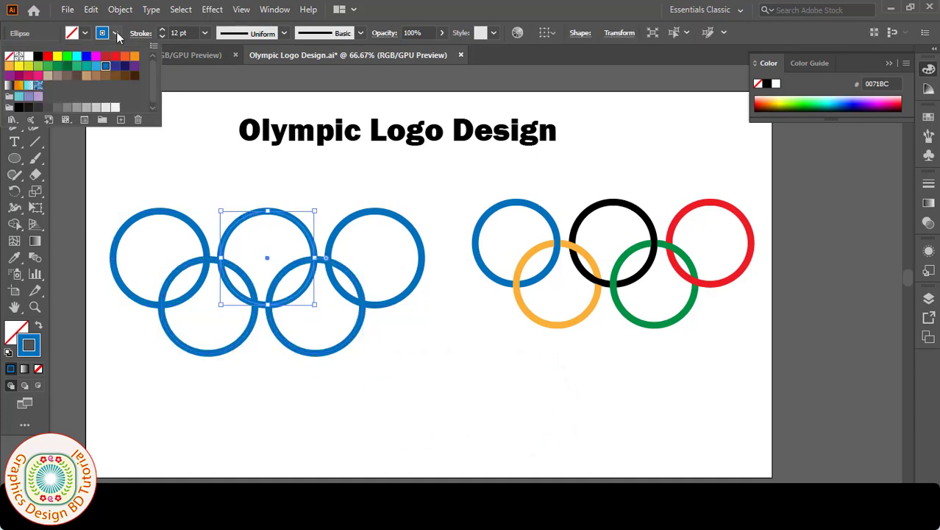
{"action": "left_click", "coordinate": [39, 57]}
{"action": "left_click", "coordinate": [245, 175]}
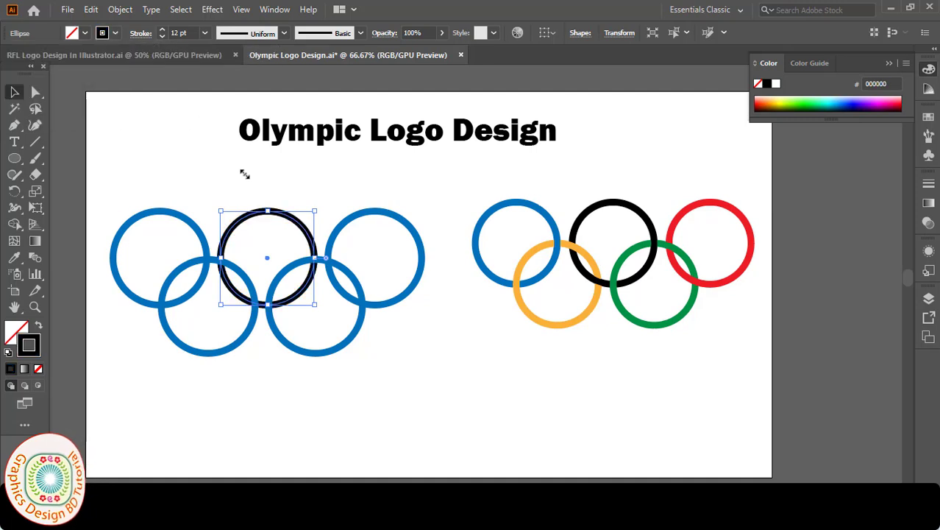
{"action": "left_click", "coordinate": [245, 174]}
Step: Change the stroke of the last ring in the new upper row to red ED1C24 and deselect it
{"action": "left_click", "coordinate": [372, 214]}
{"action": "left_click", "coordinate": [115, 33]}
{"action": "left_click", "coordinate": [114, 56]}
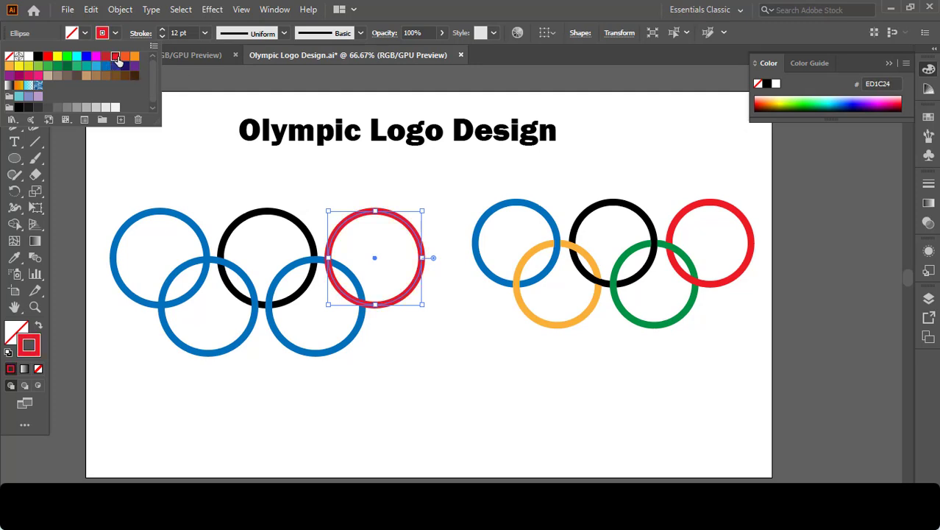
{"action": "left_click", "coordinate": [237, 184]}
{"action": "left_click", "coordinate": [237, 185]}
Step: Change the stroke of the first ring in the new lower row to yellow-orange FBB03B and deselect it
{"action": "left_click", "coordinate": [188, 343]}
{"action": "left_click", "coordinate": [115, 33]}
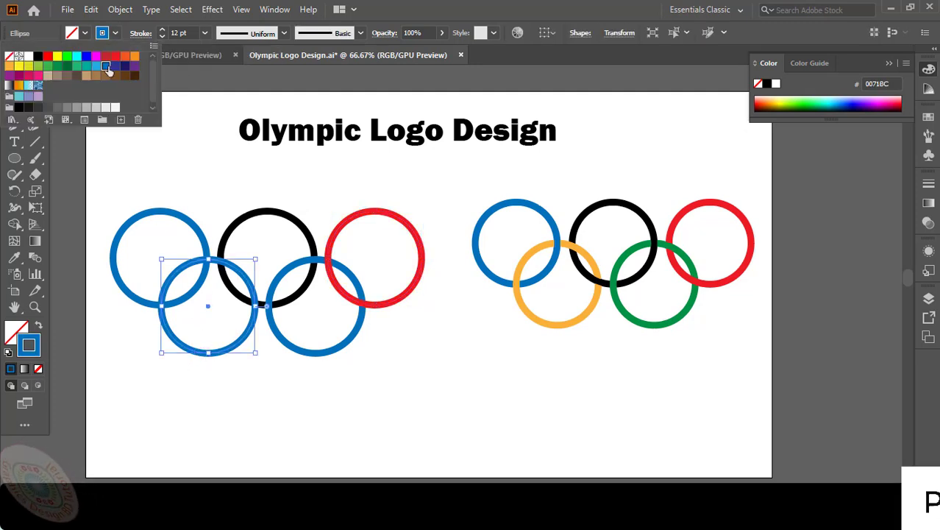
{"action": "left_click", "coordinate": [8, 68]}
{"action": "left_click", "coordinate": [223, 178]}
{"action": "left_click", "coordinate": [223, 179]}
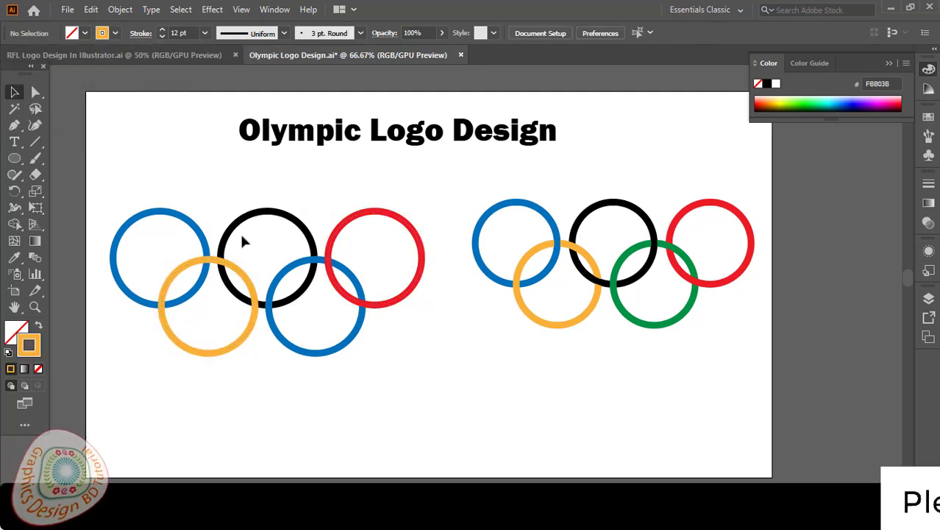
Step: Change the stroke of the second ring in the new lower row to green 39B54A and deselect it
{"action": "left_click", "coordinate": [356, 335]}
{"action": "left_click", "coordinate": [115, 33]}
{"action": "left_click", "coordinate": [48, 67]}
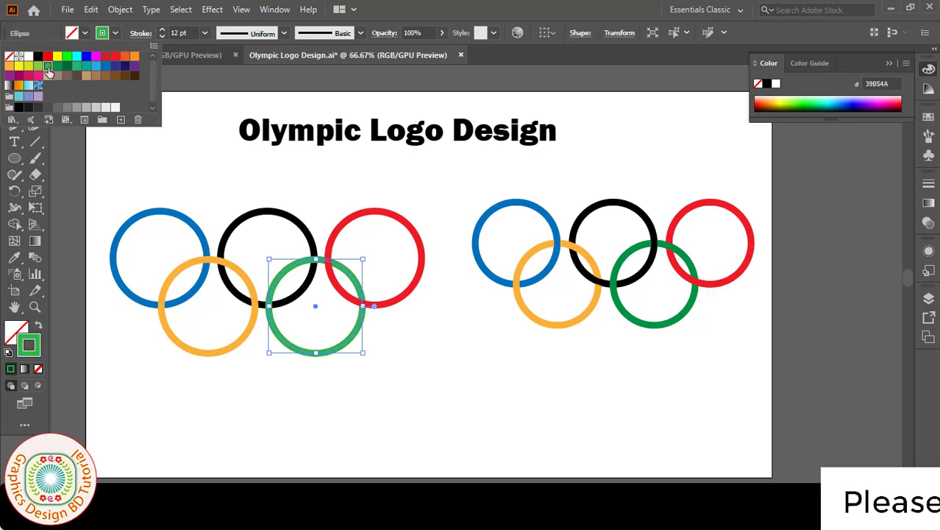
{"action": "left_click", "coordinate": [192, 171]}
{"action": "left_click", "coordinate": [192, 171]}
Step: Select all five new rings and expand them with both Fill and Stroke enabled
{"action": "left_click_drag", "start_coordinate": [113, 204], "coordinate": [405, 354]}
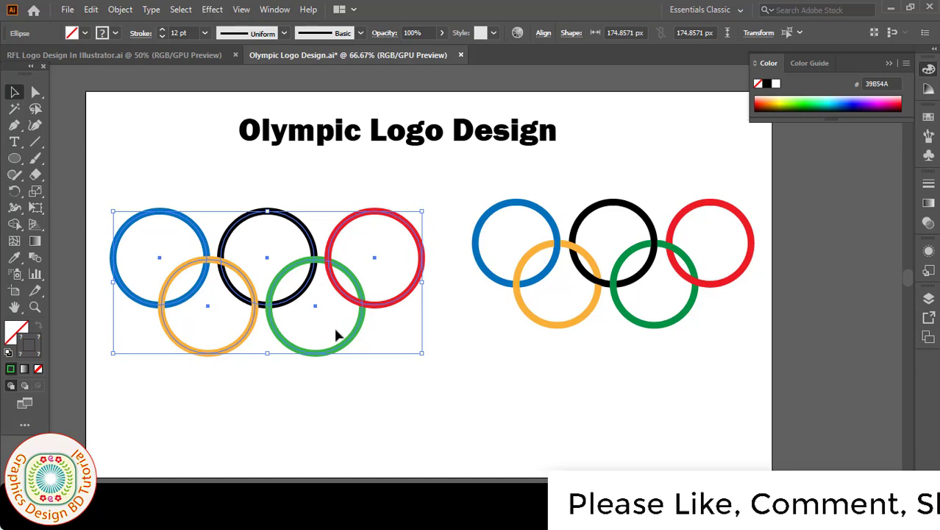
{"action": "left_click", "coordinate": [118, 9]}
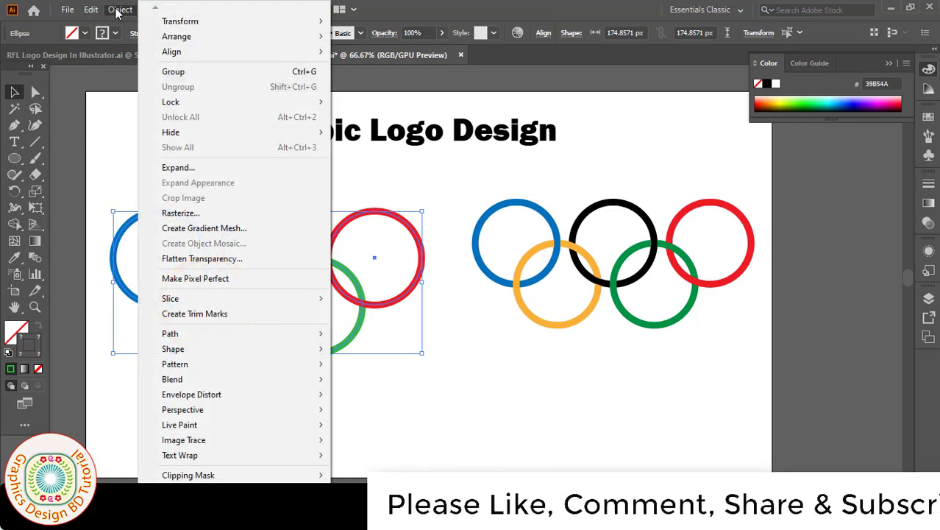
{"action": "left_click", "coordinate": [175, 168]}
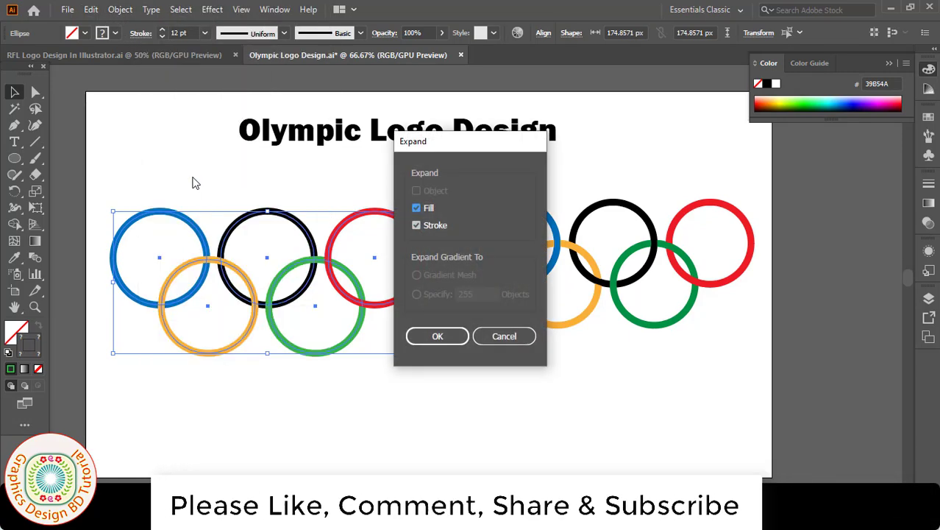
{"action": "left_click", "coordinate": [417, 224]}
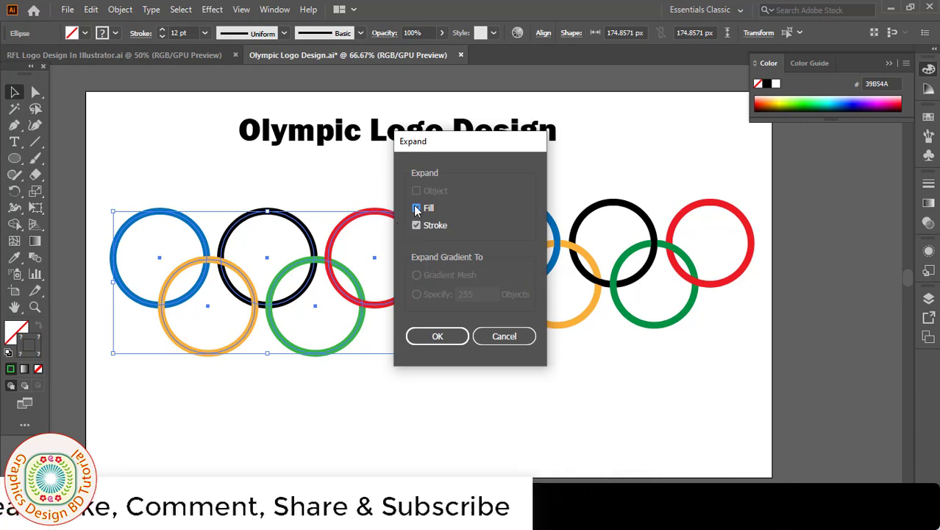
{"action": "left_click", "coordinate": [441, 336]}
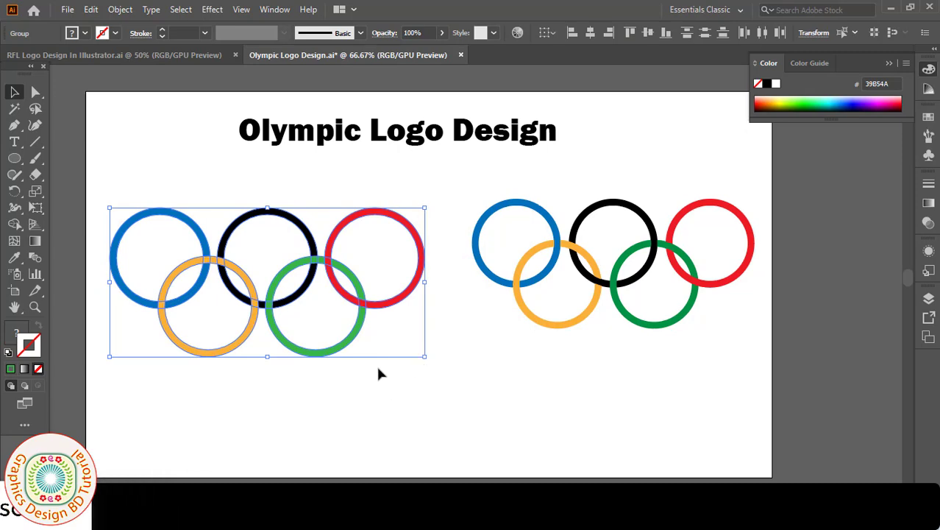
Step: Split the expanded rings where they overlap using the Pathfinder Divide operation
{"action": "left_click", "coordinate": [274, 9]}
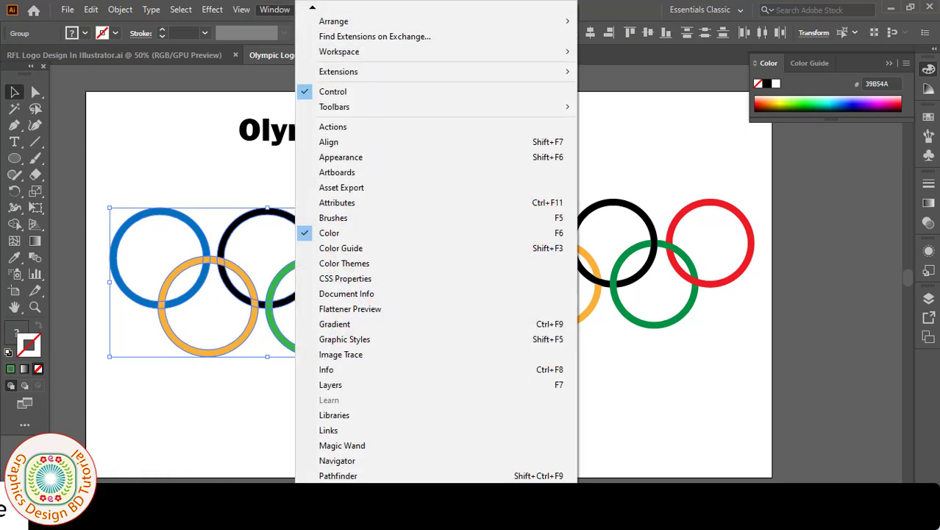
{"action": "left_click", "coordinate": [337, 370]}
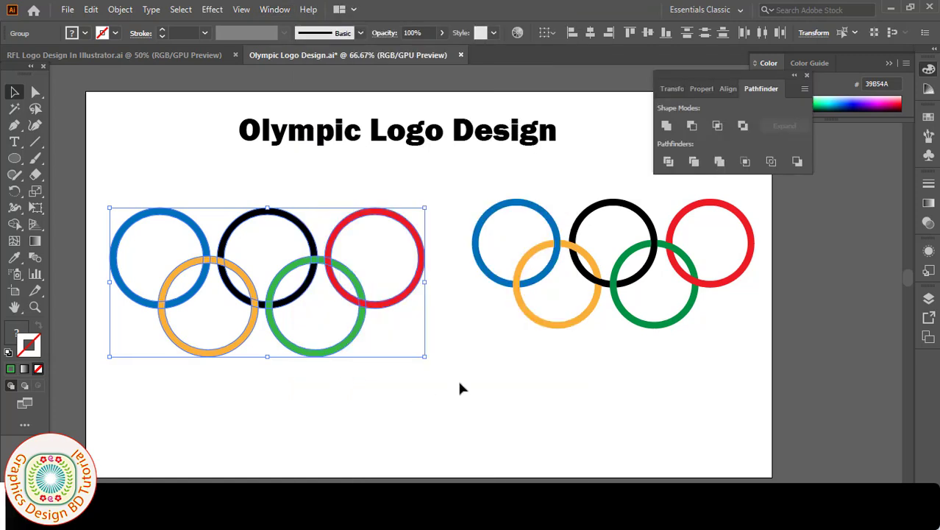
{"action": "left_click", "coordinate": [670, 164]}
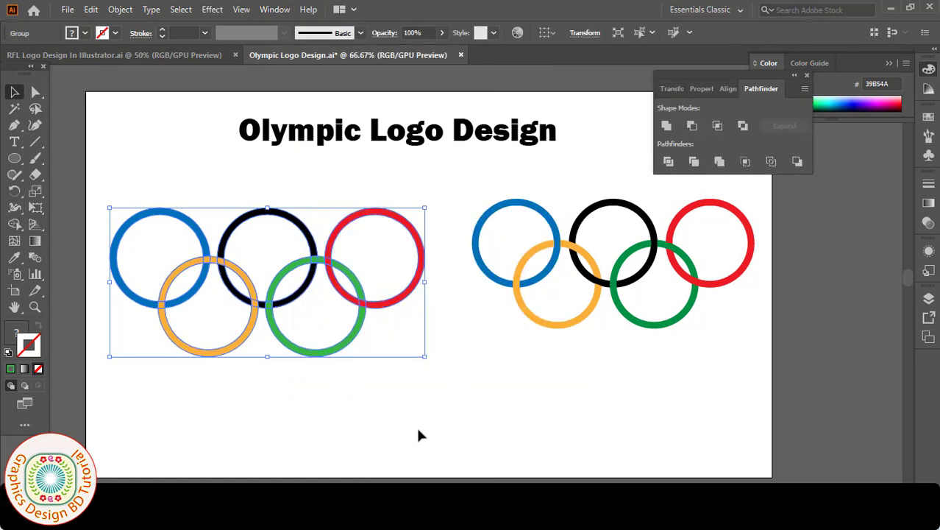
Step: Ungroup the divided rings into separate pieces and deselect them
{"action": "right_click", "coordinate": [211, 265]}
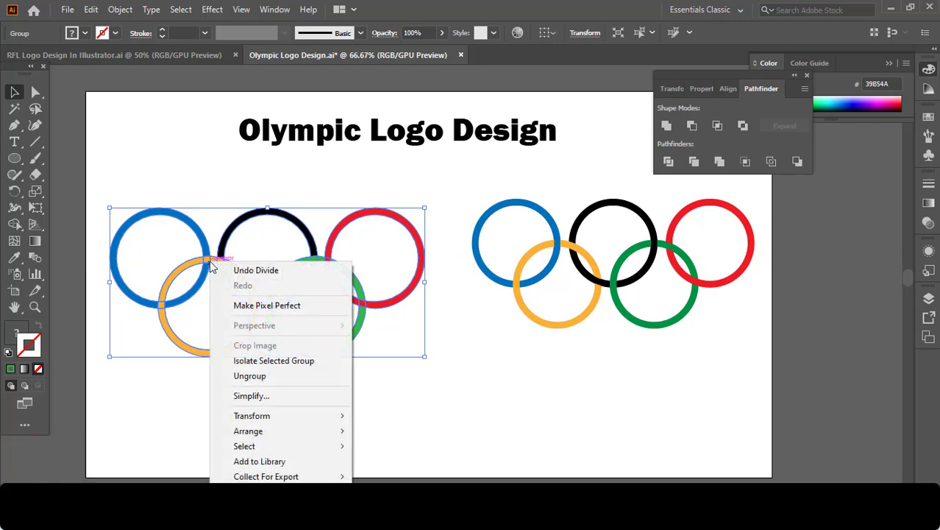
{"action": "left_click", "coordinate": [257, 377]}
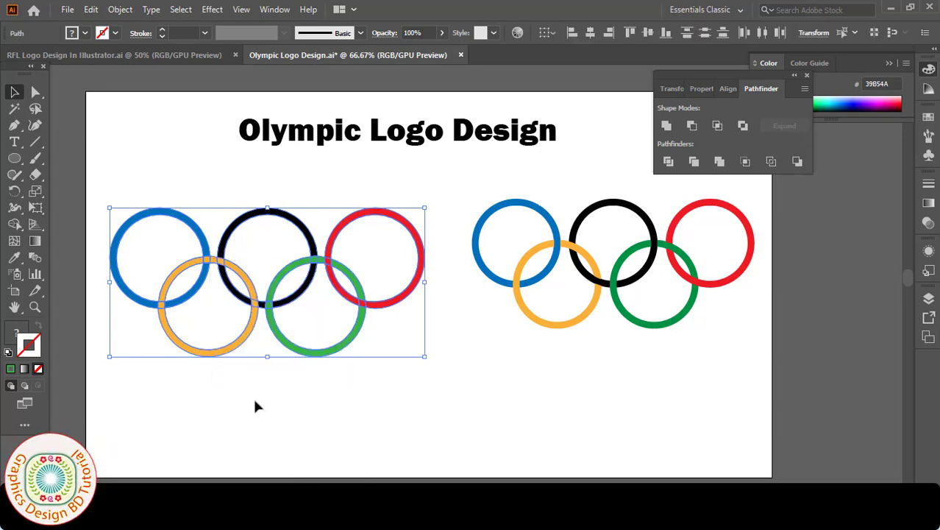
{"action": "left_click", "coordinate": [255, 406]}
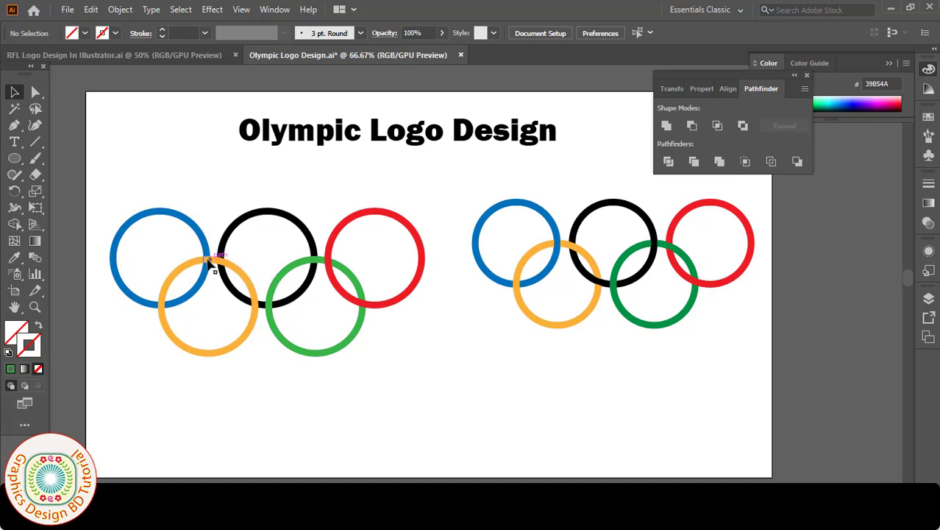
Step: Recolor the upper overlap of the new blue and yellow rings with blue sampled from the blue ring, and deselect it
{"action": "left_click", "coordinate": [209, 265]}
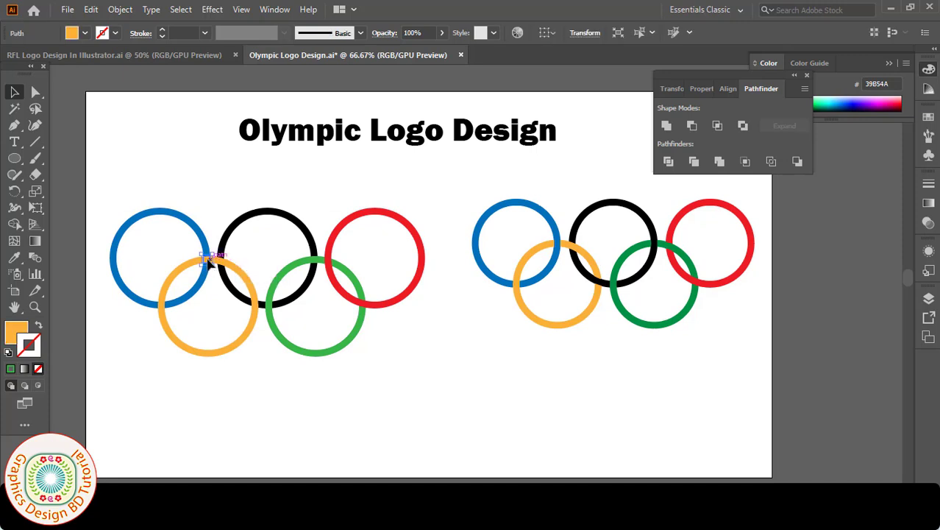
{"action": "left_click", "coordinate": [14, 257]}
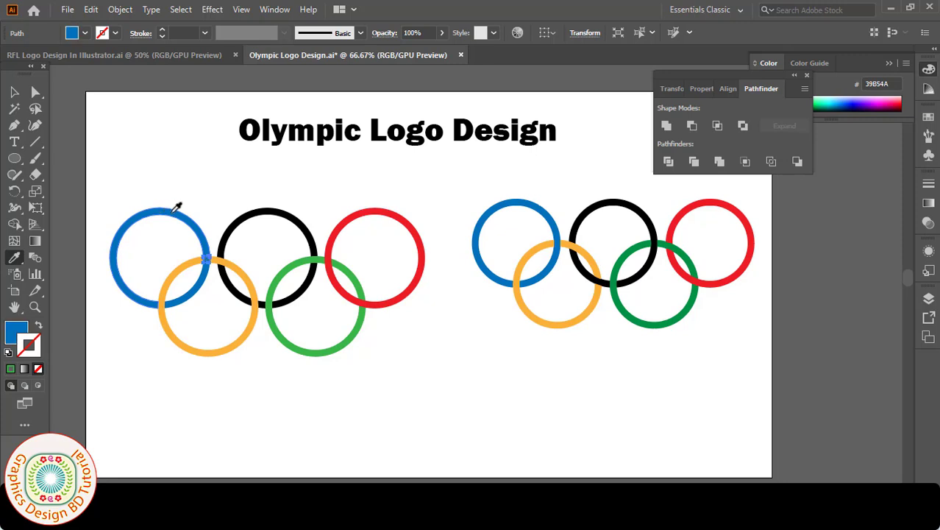
{"action": "key", "text": "v"}
{"action": "left_click", "coordinate": [115, 172]}
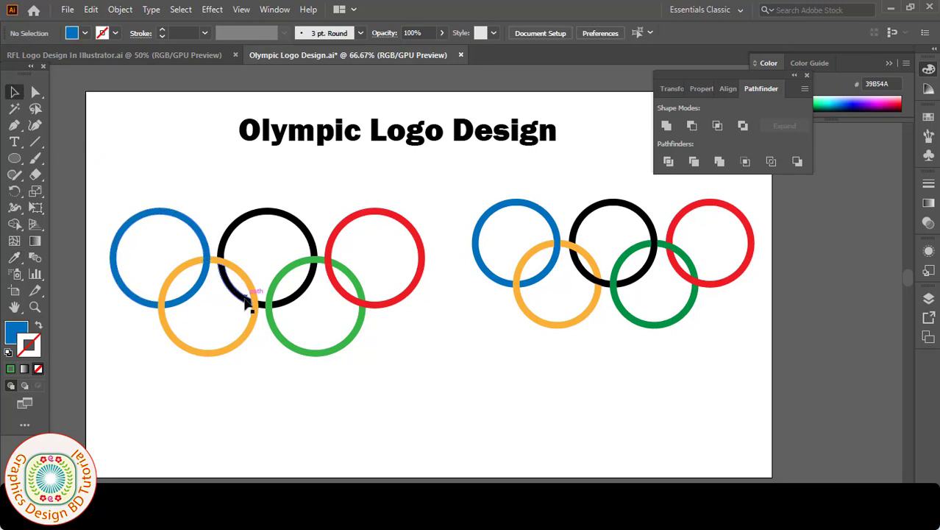
Step: Recolor the lower overlap of the new yellow and black rings with the black ring's fill using the Eyedropper, and deselect it
{"action": "left_click", "coordinate": [257, 308]}
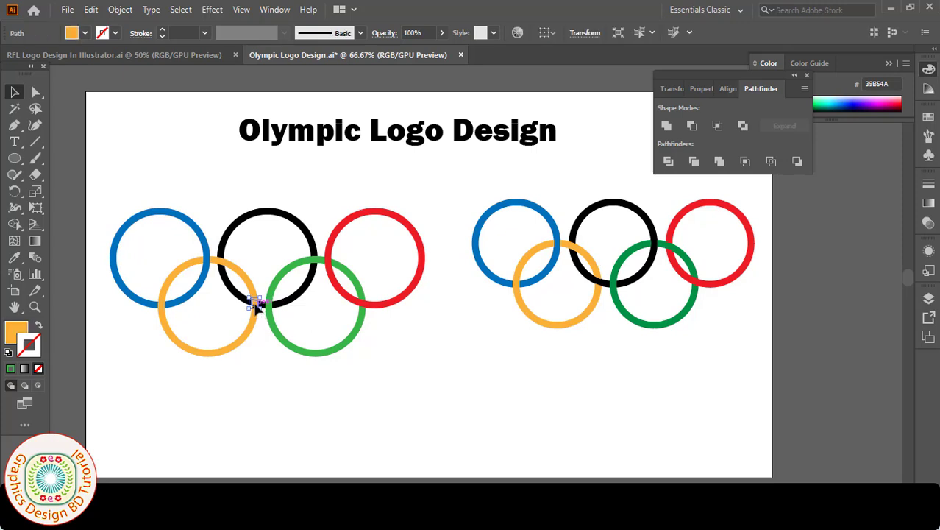
{"action": "left_click", "coordinate": [14, 258]}
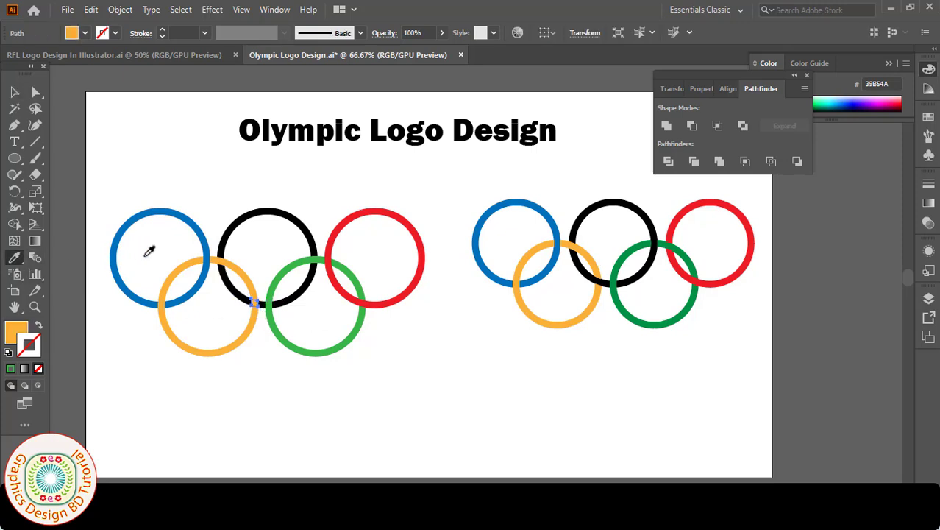
{"action": "key", "text": "v"}
{"action": "left_click", "coordinate": [182, 206]}
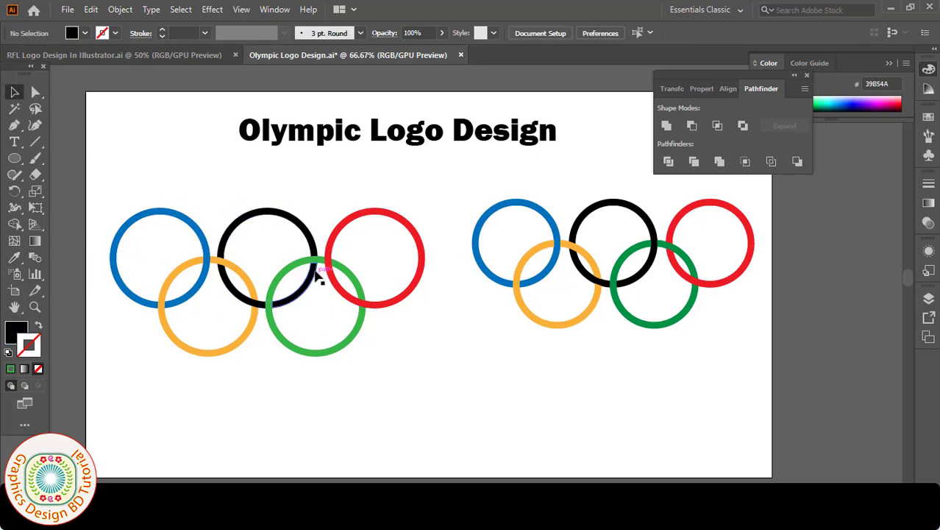
Step: Recolor the upper overlap of the new black and green rings with black sampled from the black ring, and deselect it
{"action": "left_click", "coordinate": [318, 265]}
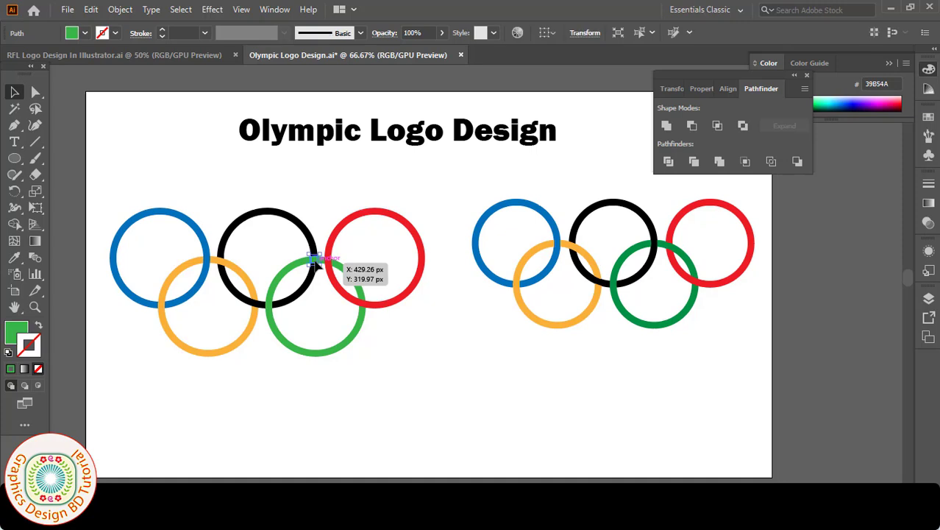
{"action": "left_click", "coordinate": [19, 257]}
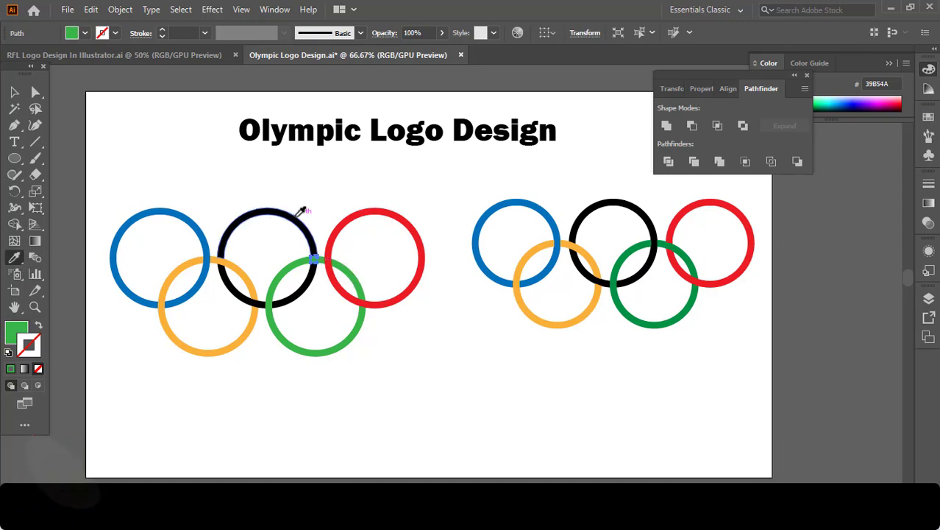
{"action": "left_click", "coordinate": [301, 212]}
{"action": "left_click", "coordinate": [16, 92]}
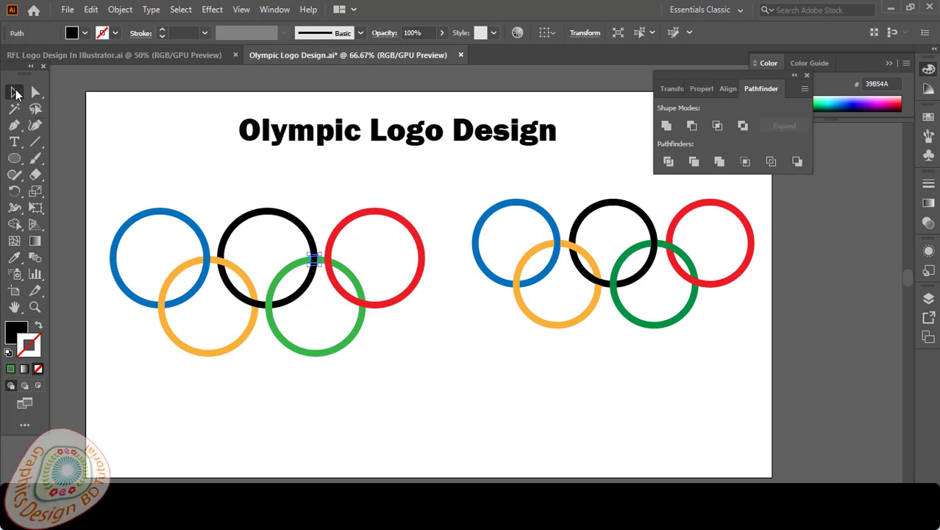
{"action": "left_click", "coordinate": [357, 259]}
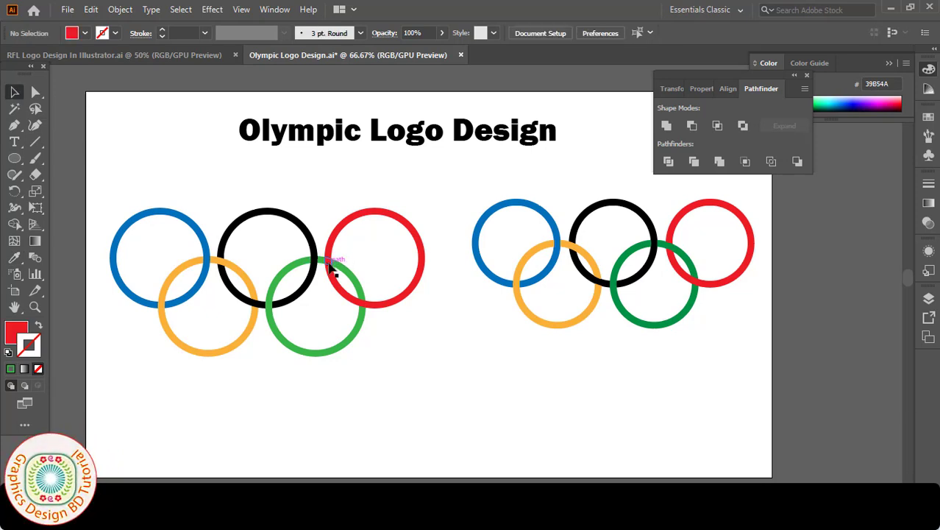
Step: Recolor the upper overlap of the new green and red rings with green sampled from the green ring, and deselect it
{"action": "left_click", "coordinate": [330, 268]}
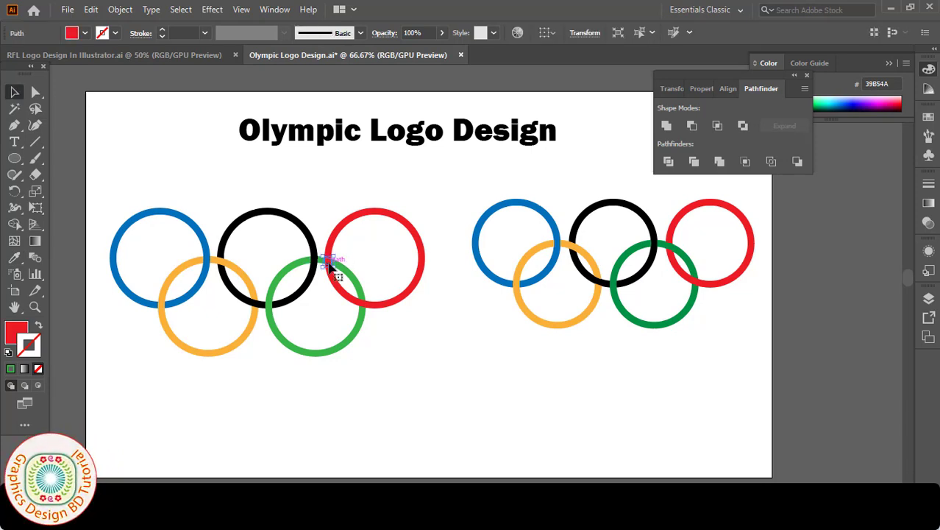
{"action": "left_click", "coordinate": [15, 257]}
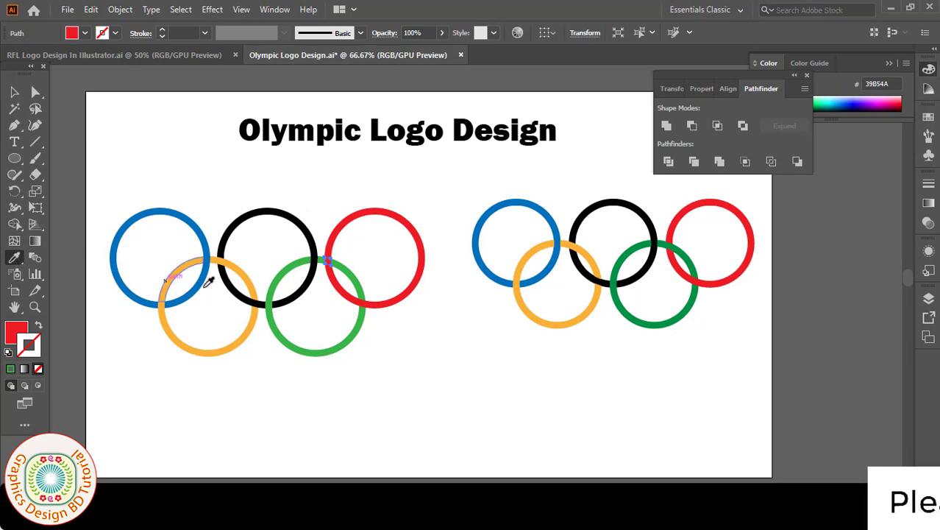
{"action": "left_click", "coordinate": [364, 314]}
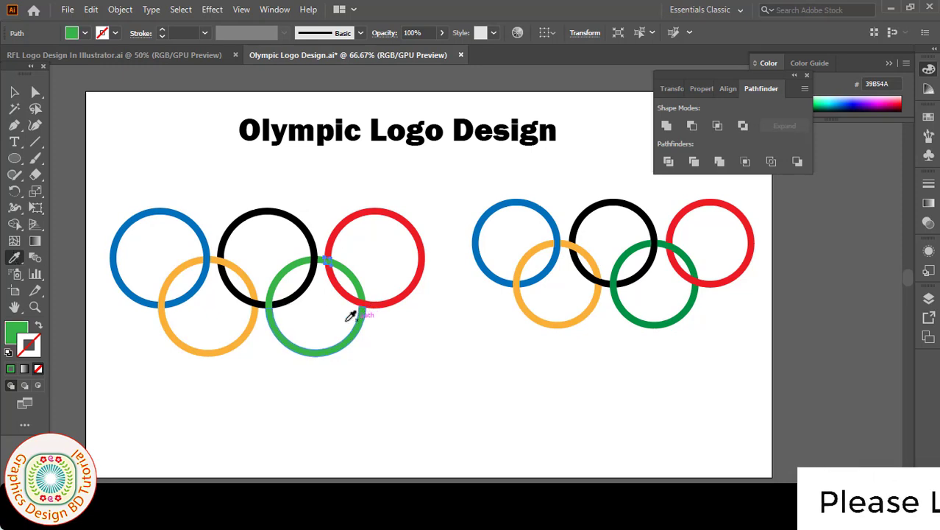
{"action": "key", "text": "v"}
{"action": "left_click", "coordinate": [214, 242]}
Step: Select all pieces of the new five-ring logo and combine same-colored areas with Pathfinder Merge
{"action": "left_click_drag", "start_coordinate": [112, 197], "coordinate": [431, 364]}
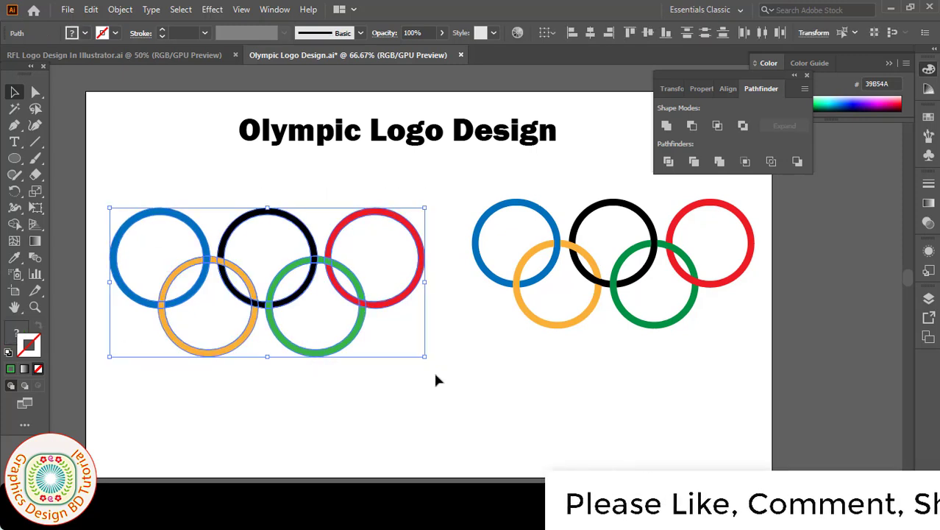
{"action": "left_click", "coordinate": [721, 164]}
Step: Delete the original reference logo, move the new five-ring logo to the middle of the artboard under the title, and deselect it
{"action": "left_click_drag", "start_coordinate": [491, 178], "coordinate": [686, 319]}
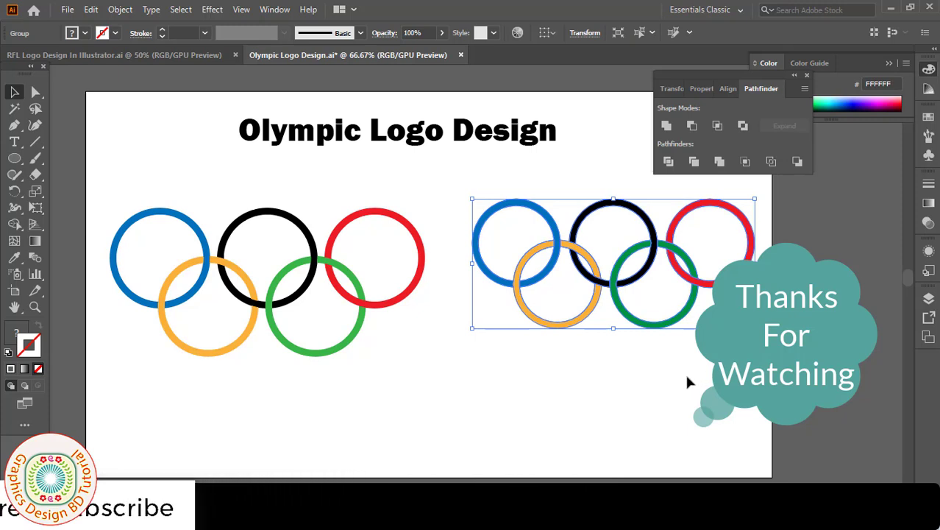
{"action": "key", "text": "Delete"}
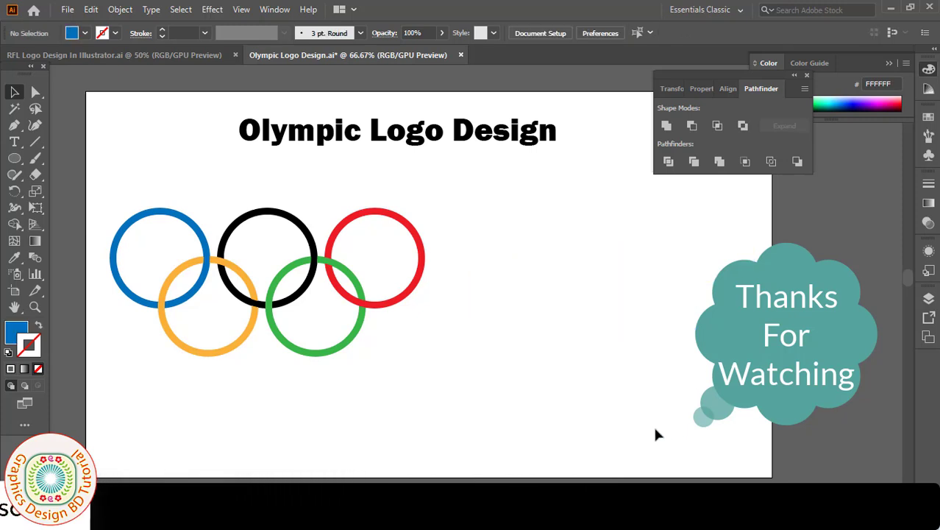
{"action": "left_click", "coordinate": [306, 299]}
{"action": "left_click_drag", "start_coordinate": [306, 299], "coordinate": [456, 301]}
{"action": "left_click", "coordinate": [650, 365]}
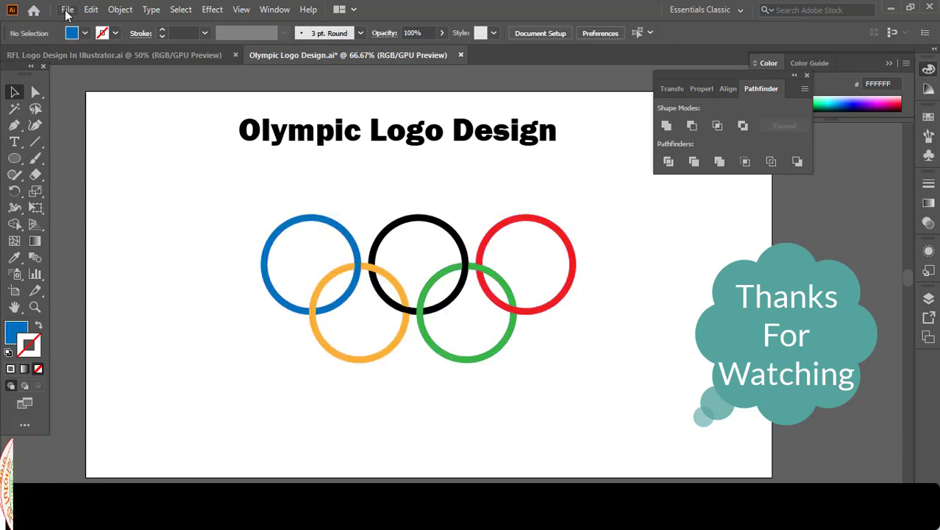